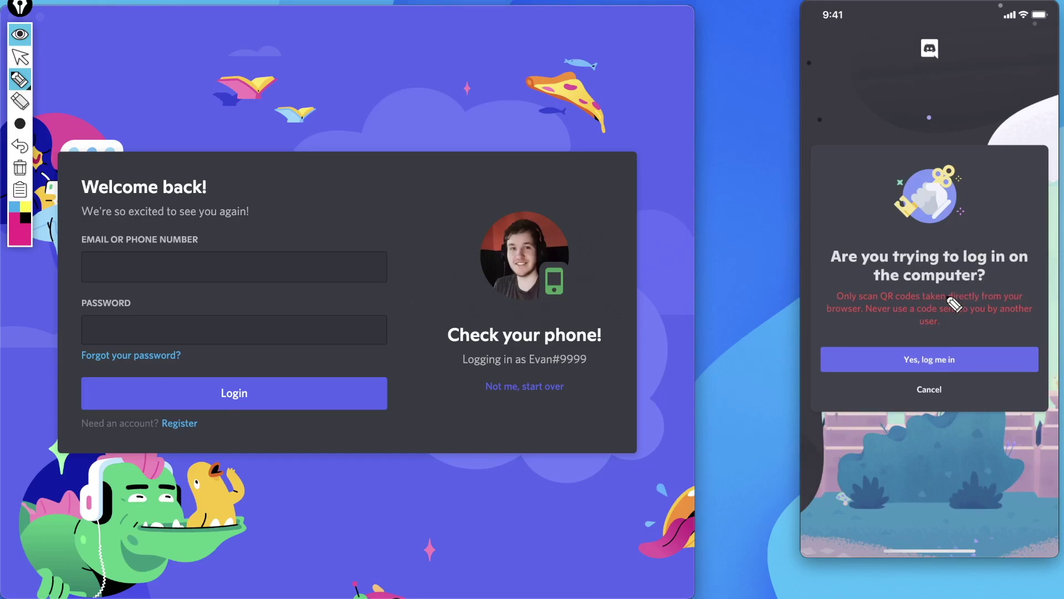
Step: Confirm 'Yes, log me in' on the phone, then nudge the Discord window right
left_click(938, 365)
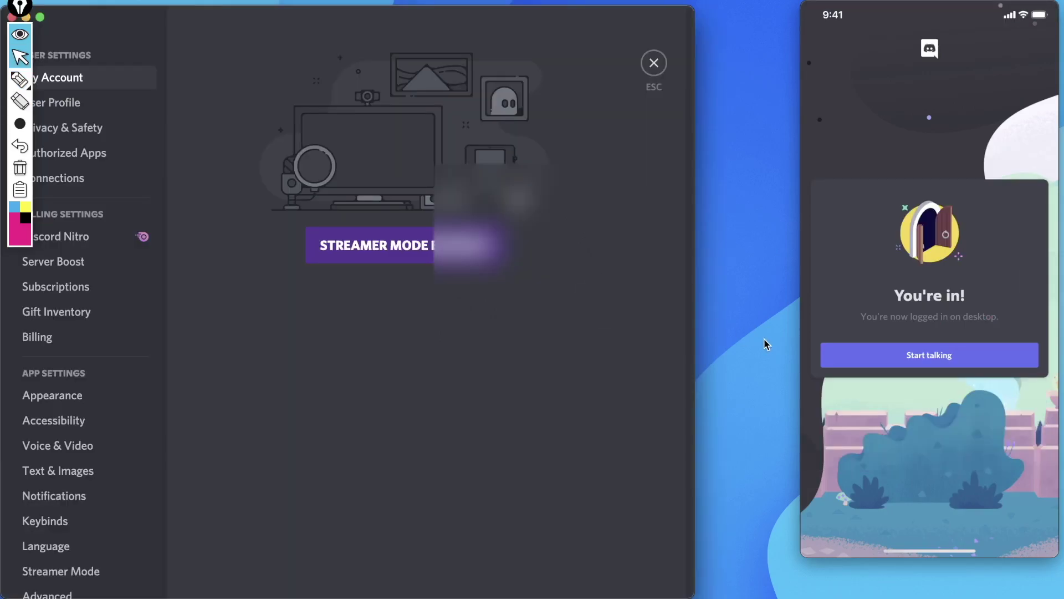
left_click_drag(301, 22, 330, 21)
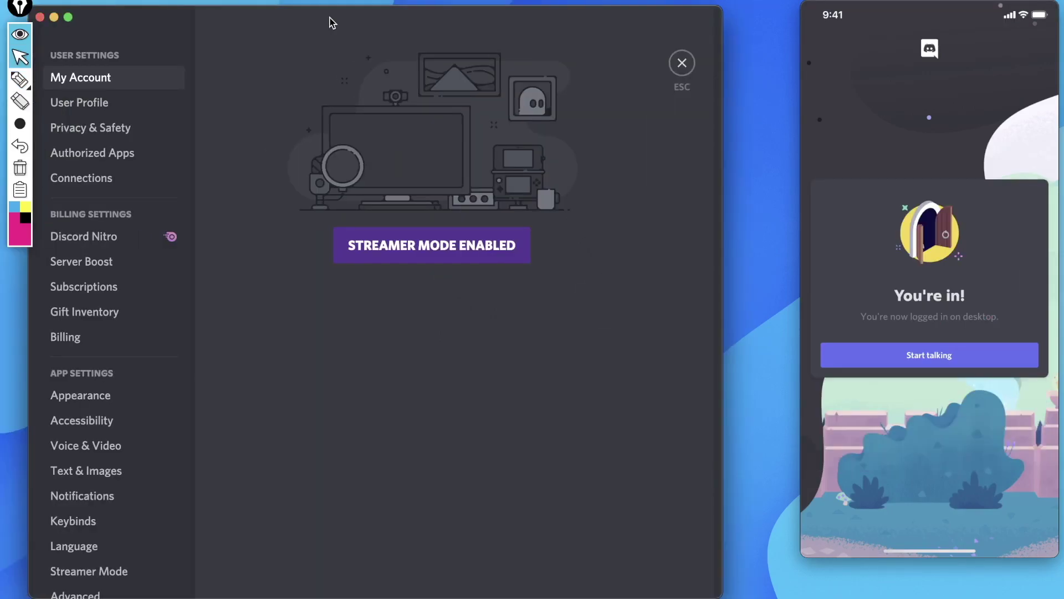